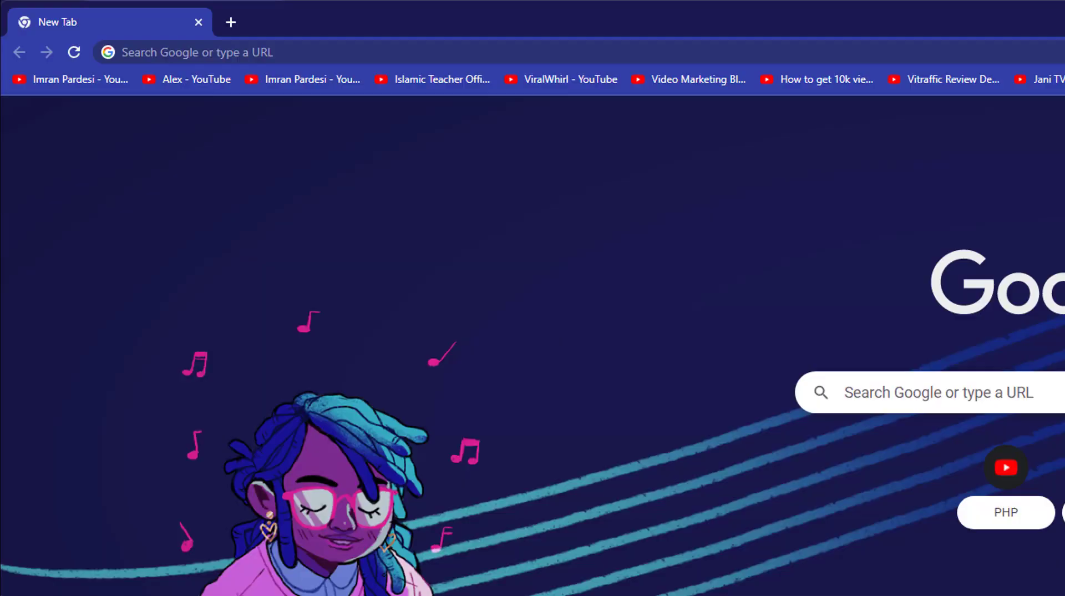
# Load yourdomain.com/wp-admin in Chrome to reach the WordPress login page.
pyautogui.write('https://atharbashir.agency/wp-admin/')
pyautogui.press('Return')
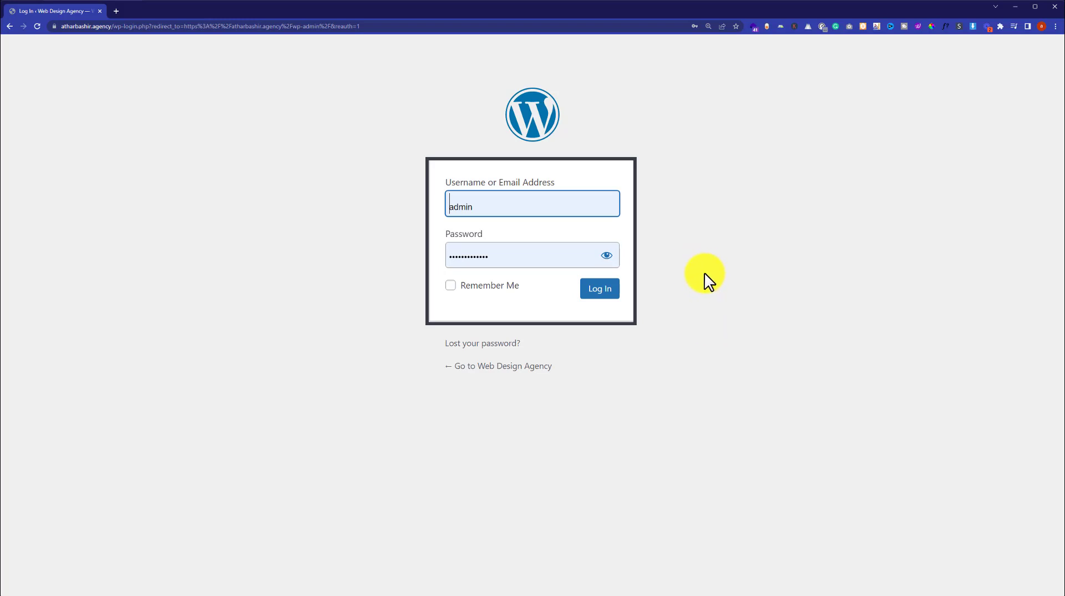
# Log in with the pre-filled credentials and pass the admin email check to the Dashboard.
pyautogui.click(690, 261)
pyautogui.click(601, 290)
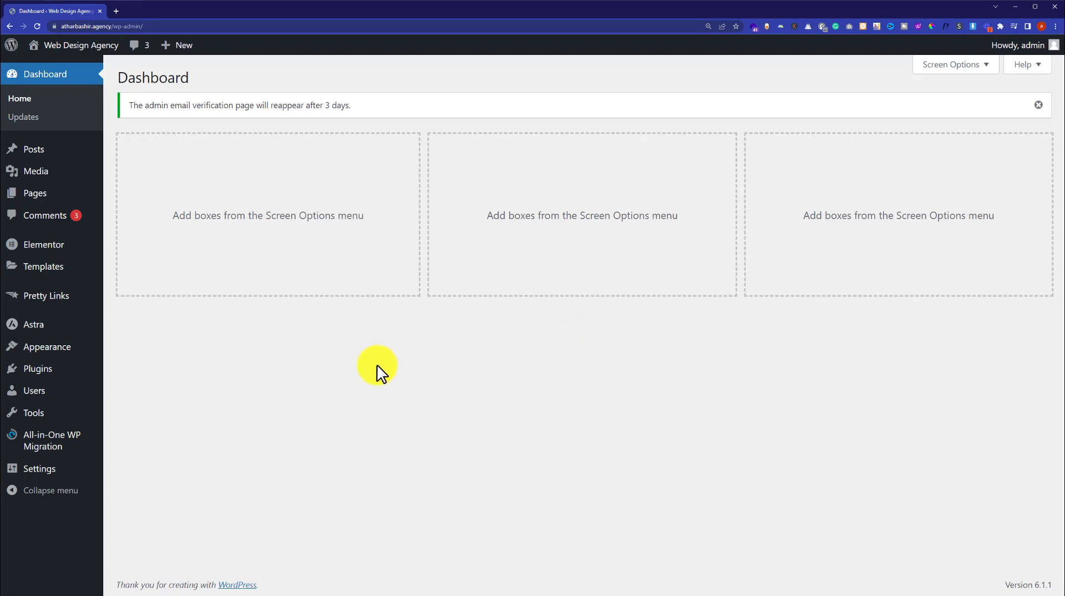
# Search the Plugins > Add New directory for 'easy updates manager'.
pyautogui.moveTo(6, 379)
pyautogui.click(130, 389)
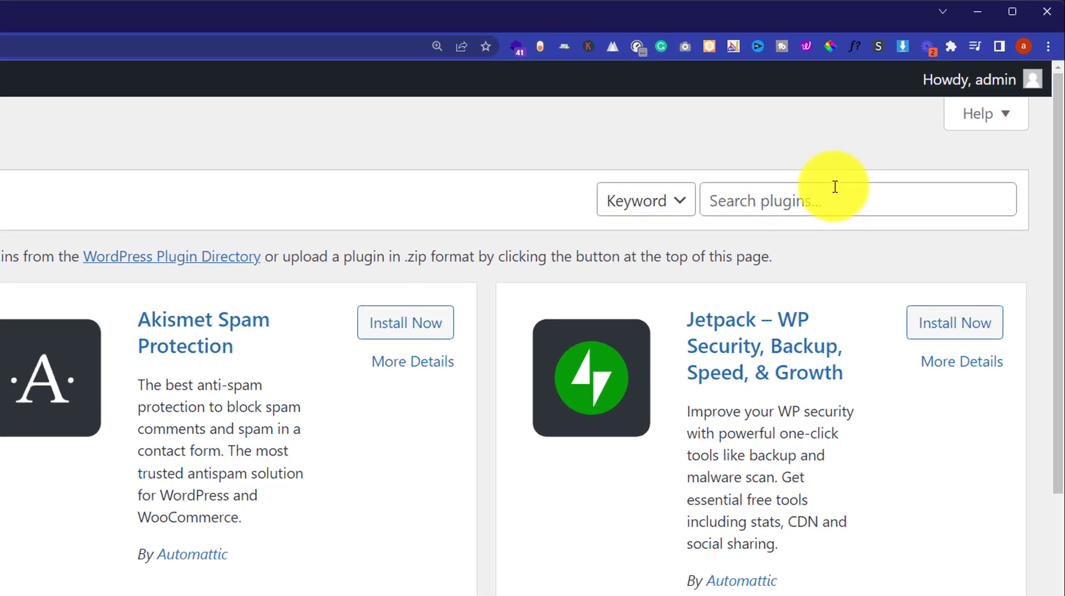
pyautogui.click(933, 109)
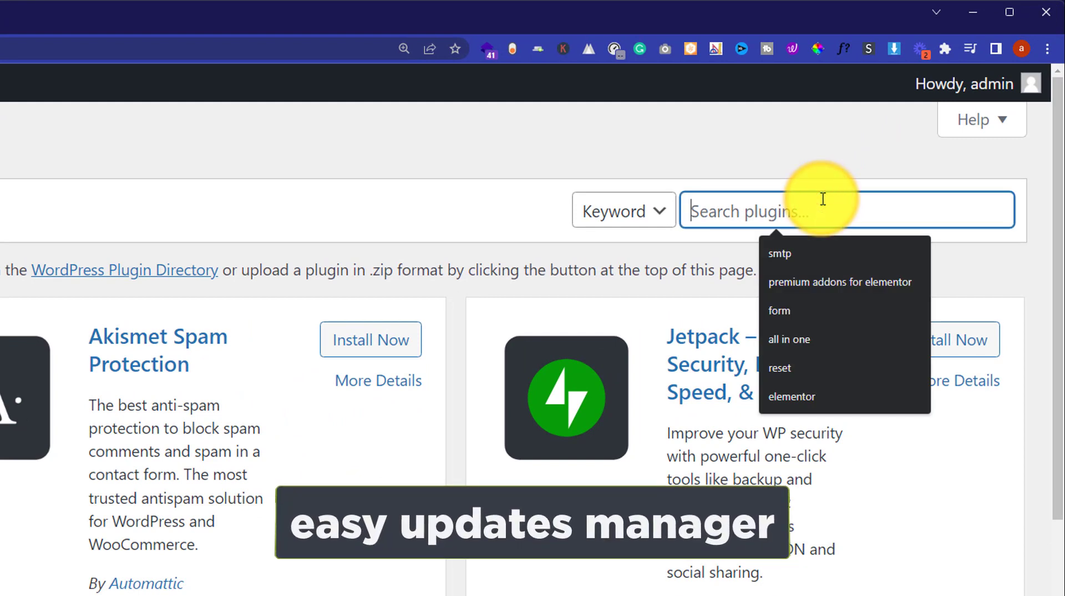
pyautogui.write('east')
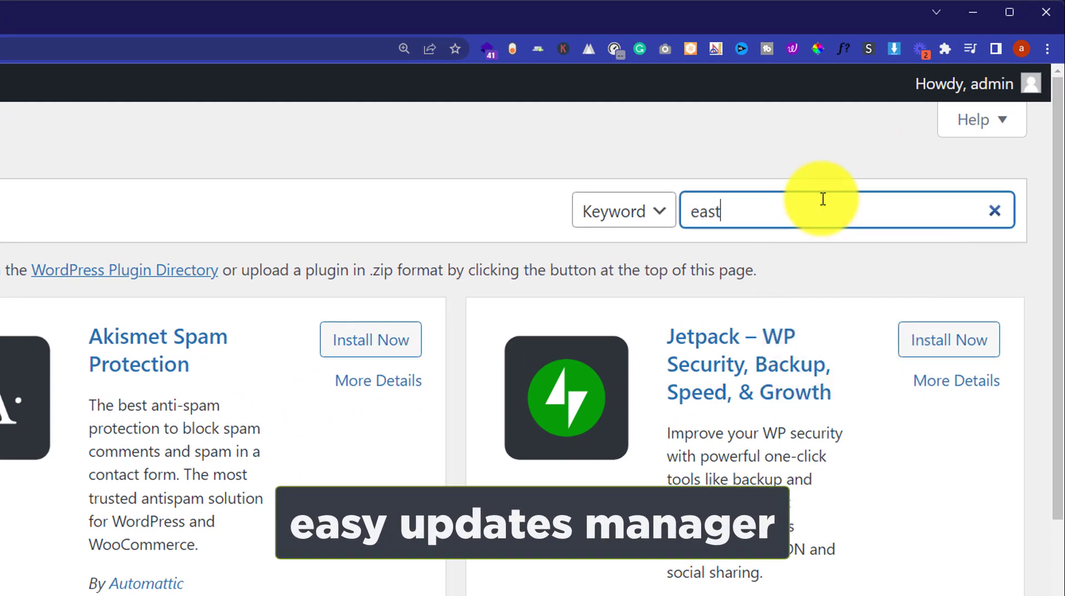
pyautogui.press('BackSpace')
pyautogui.press('BackSpace')
pyautogui.write('y updates ')
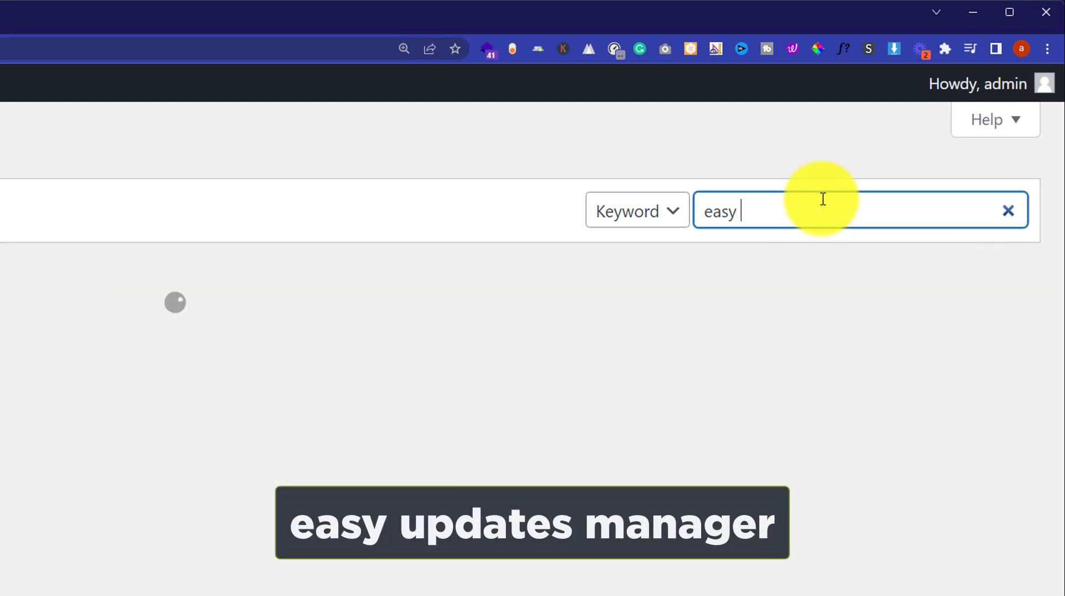
pyautogui.write('mana')
pyautogui.press('BackSpace')
pyautogui.press('BackSpace')
pyautogui.press('BackSpace')
pyautogui.press('BackSpace')
pyautogui.write('manager')
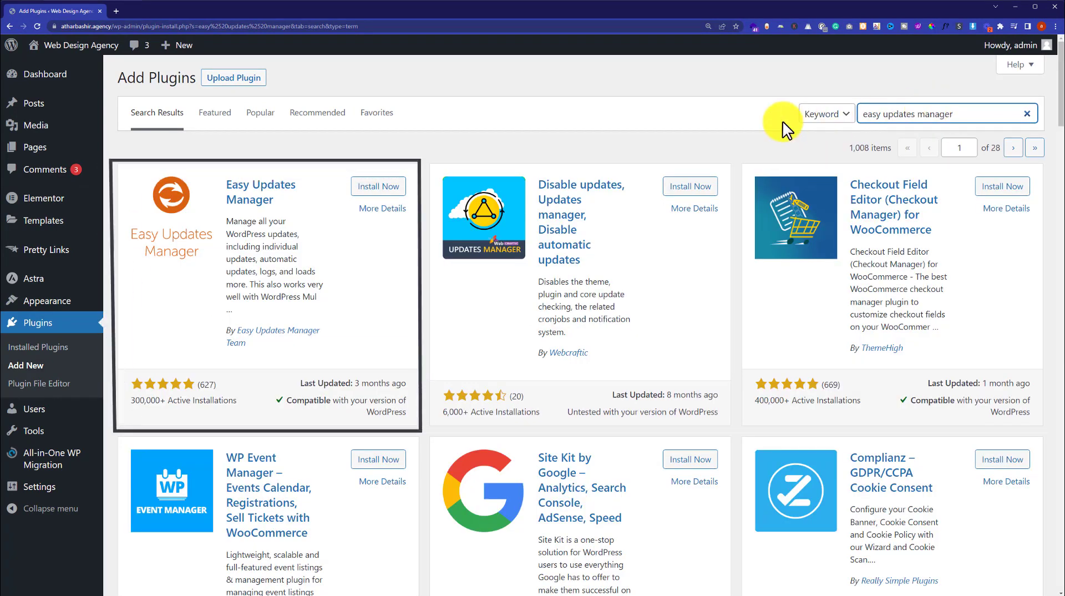
# Install and activate the Easy Updates Manager plugin from its search result card.
pyautogui.click(368, 187)
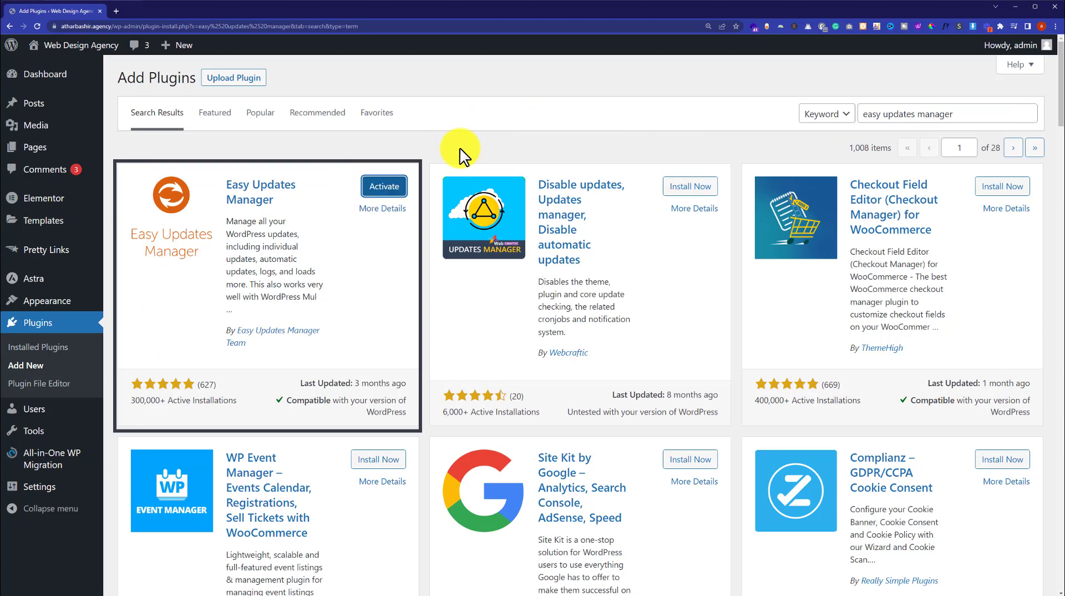
pyautogui.click(382, 187)
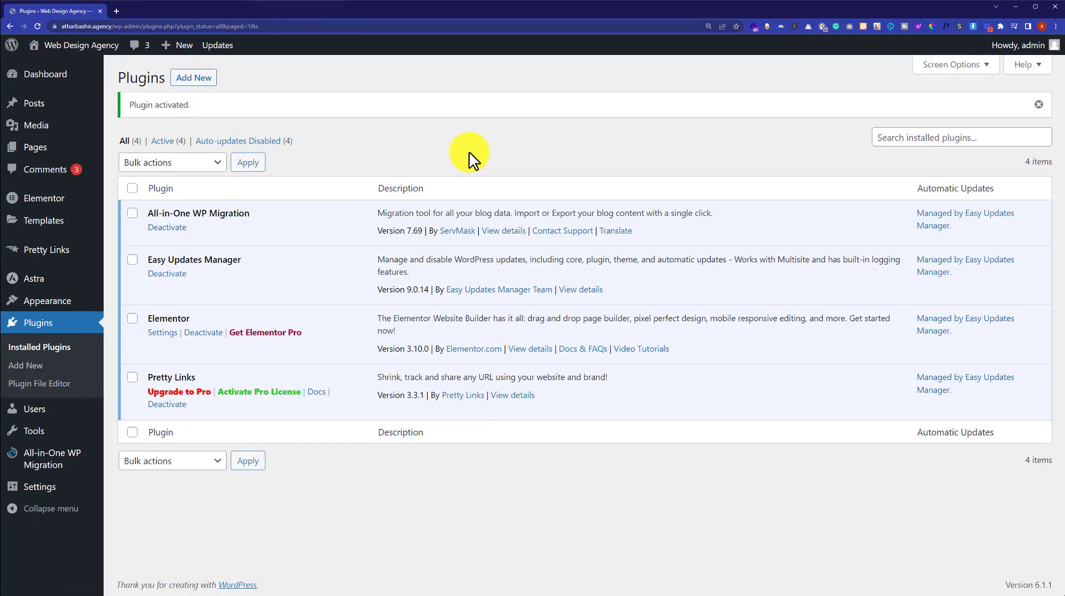
pyautogui.moveTo(62, 81)
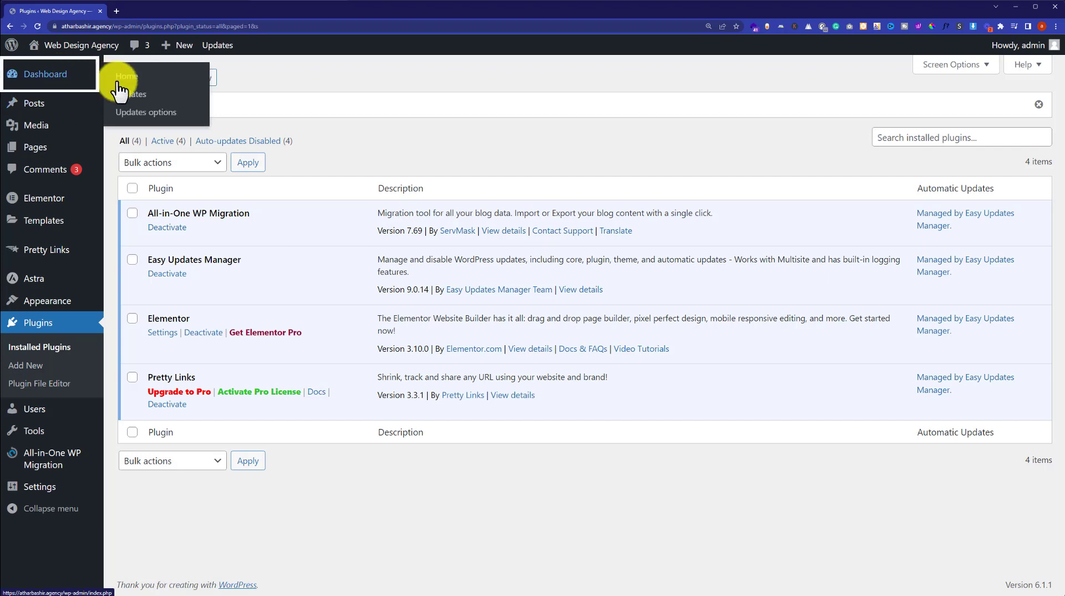
# Open Dashboard > Updates options and show the General tab settings.
pyautogui.click(140, 112)
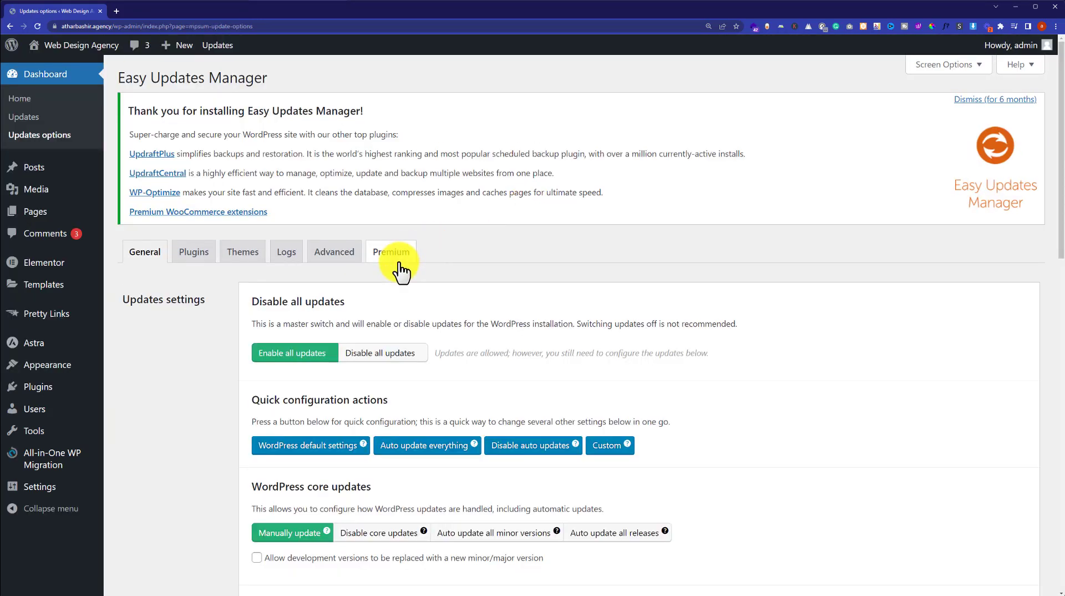
pyautogui.click(148, 256)
pyautogui.scroll(-3, 187, 267)
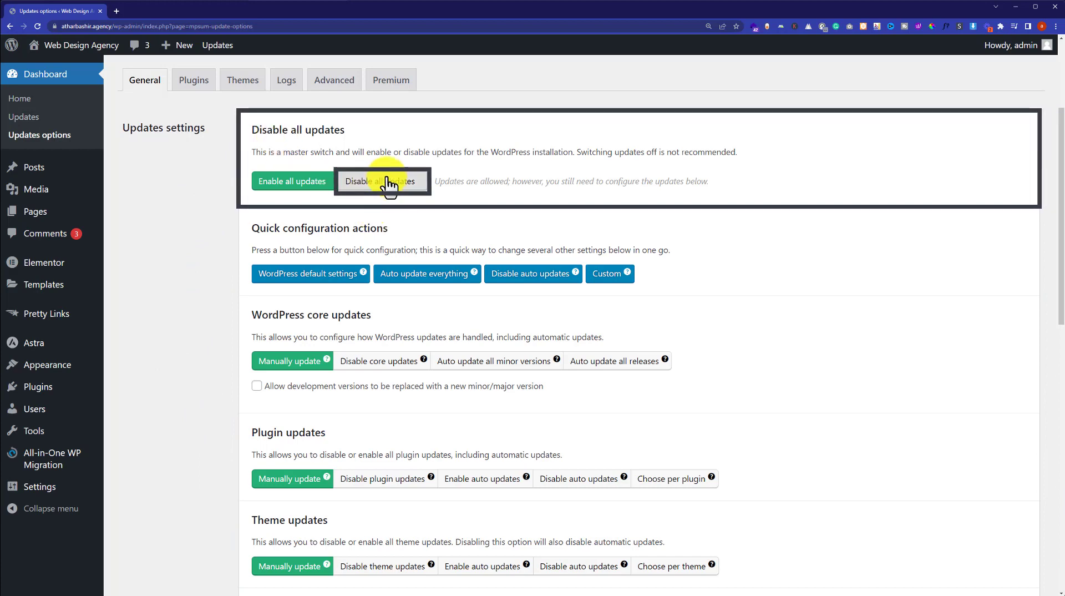
# Set the Easy Updates Manager master switch to Disable all updates.
pyautogui.click(372, 183)
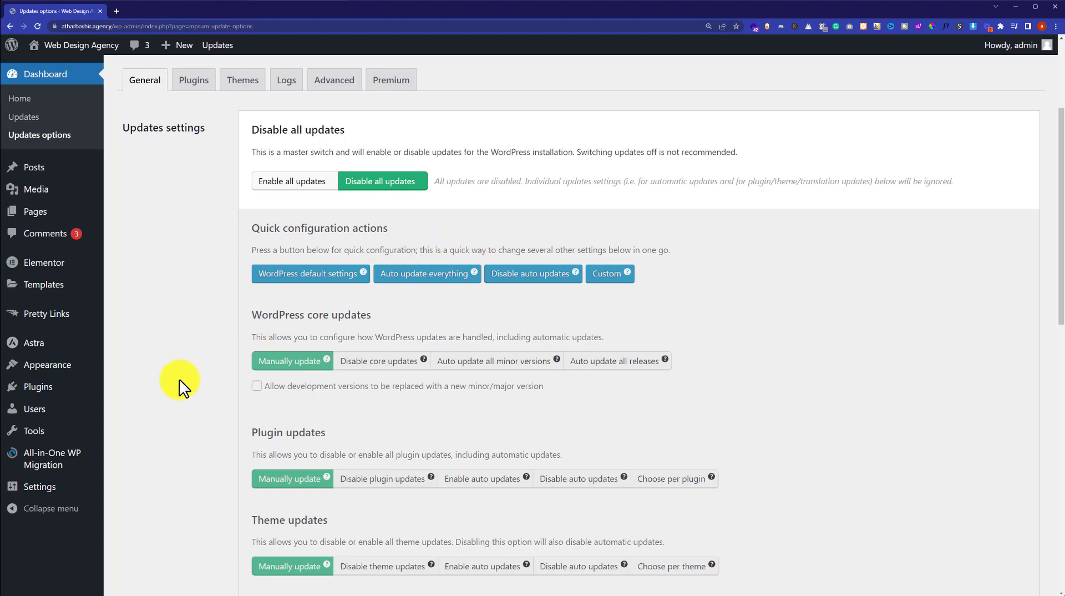
pyautogui.moveTo(55, 404)
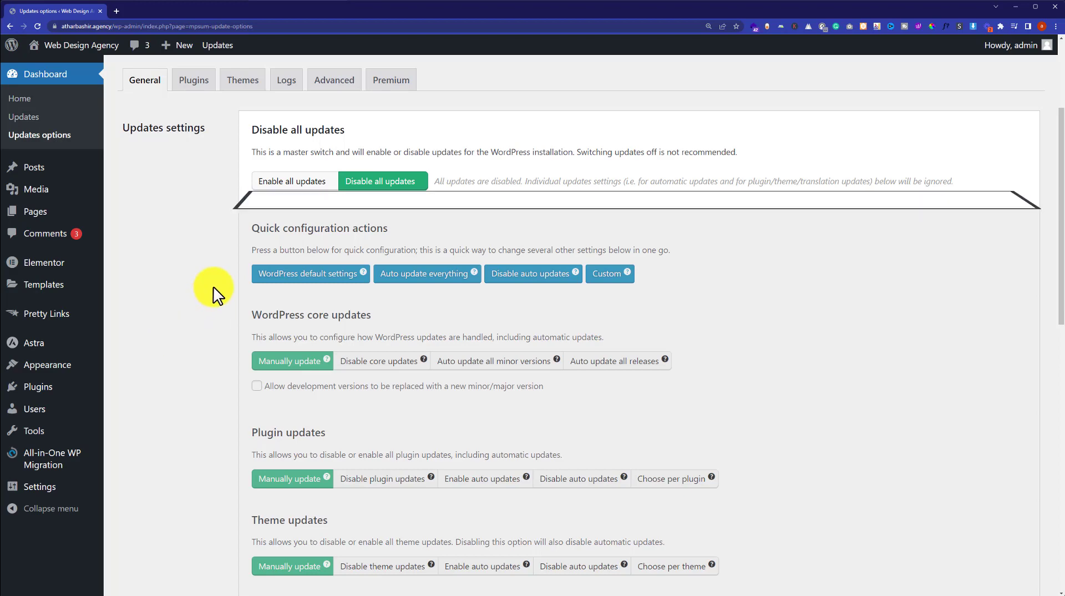
# Re-enable all updates and set WordPress core to auto-update all minor versions.
pyautogui.click(292, 184)
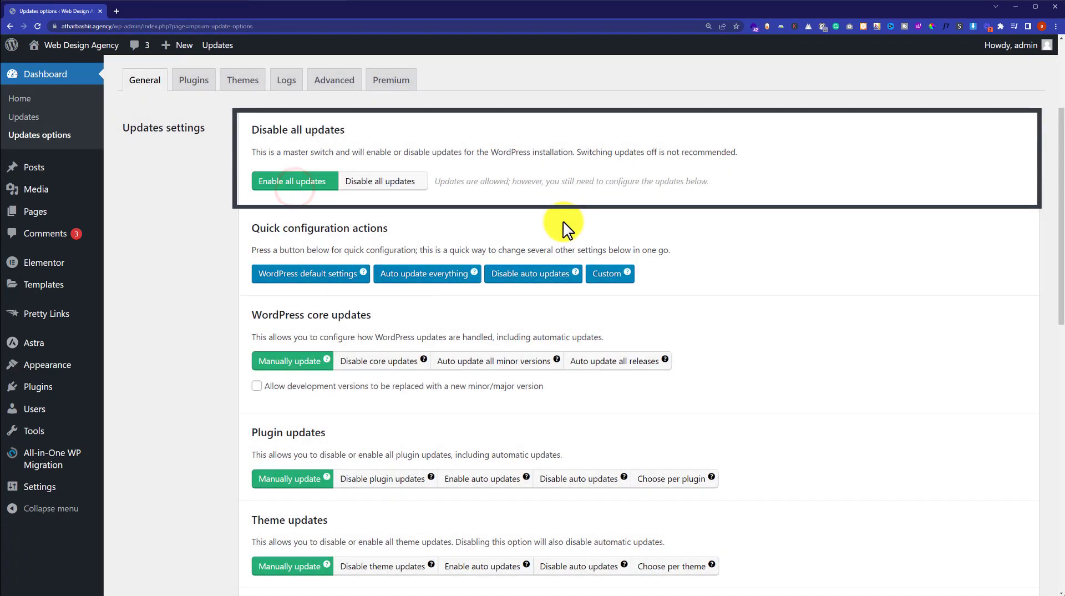
pyautogui.scroll(-1, 564, 222)
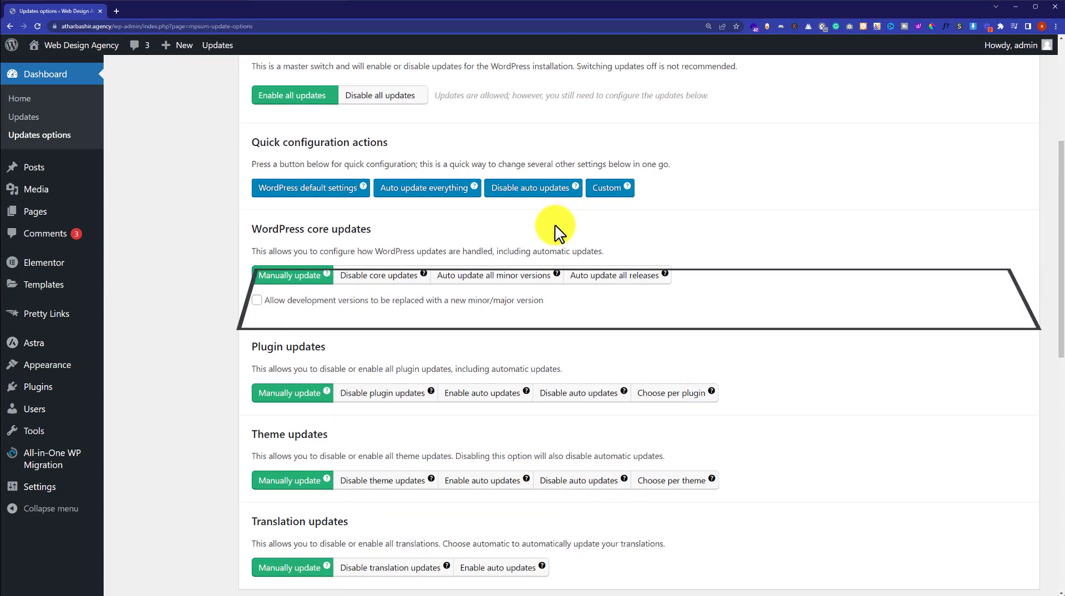
pyautogui.click(514, 281)
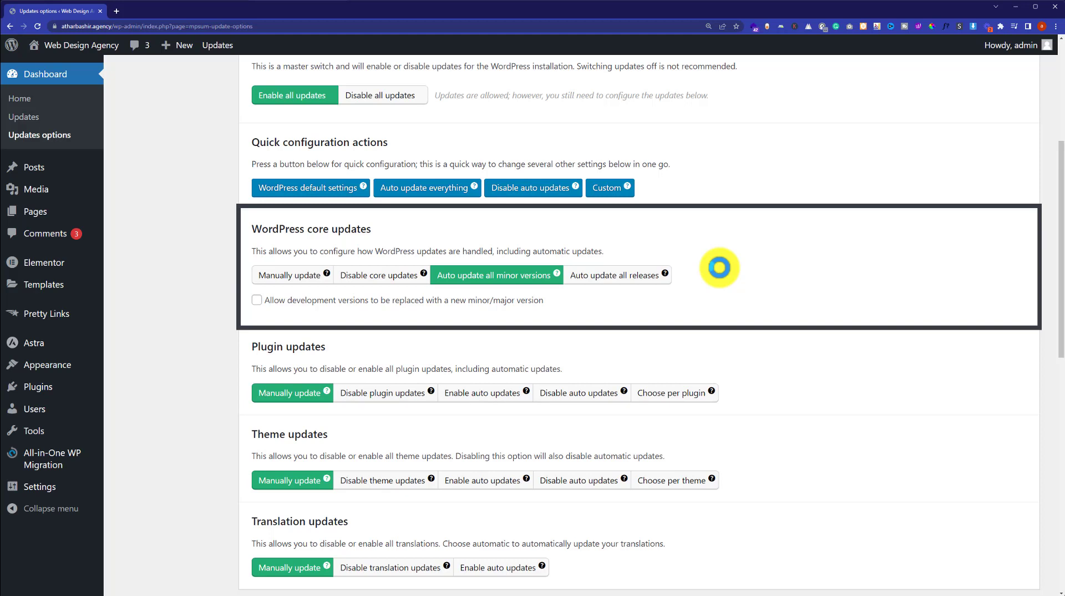
# Set the Plugin updates row to Disable auto updates.
pyautogui.moveTo(254, 346); pyautogui.dragTo(313, 346)
pyautogui.click(311, 334)
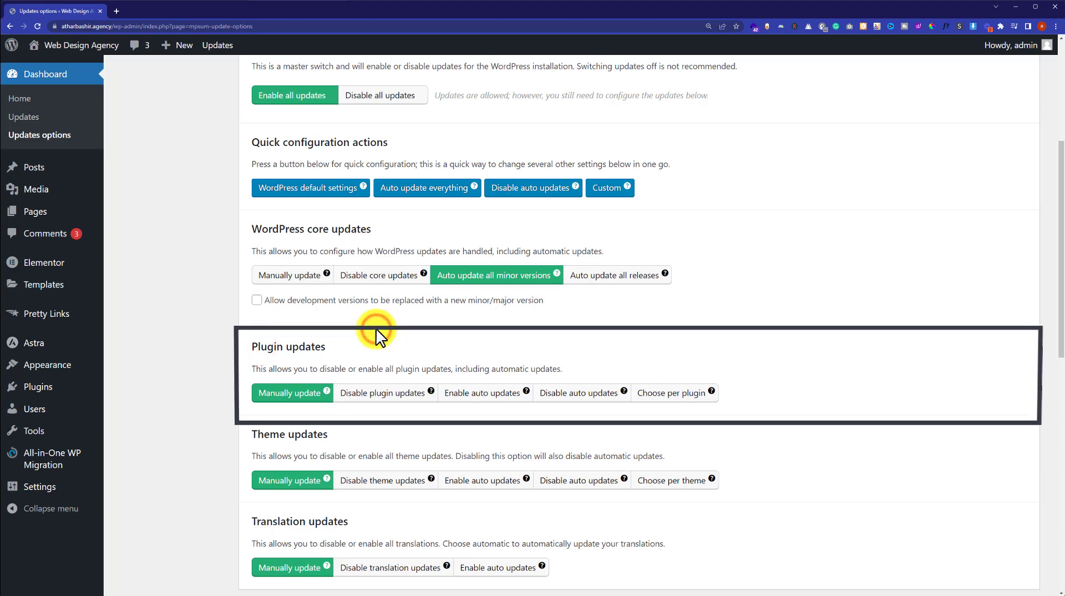
pyautogui.click(584, 400)
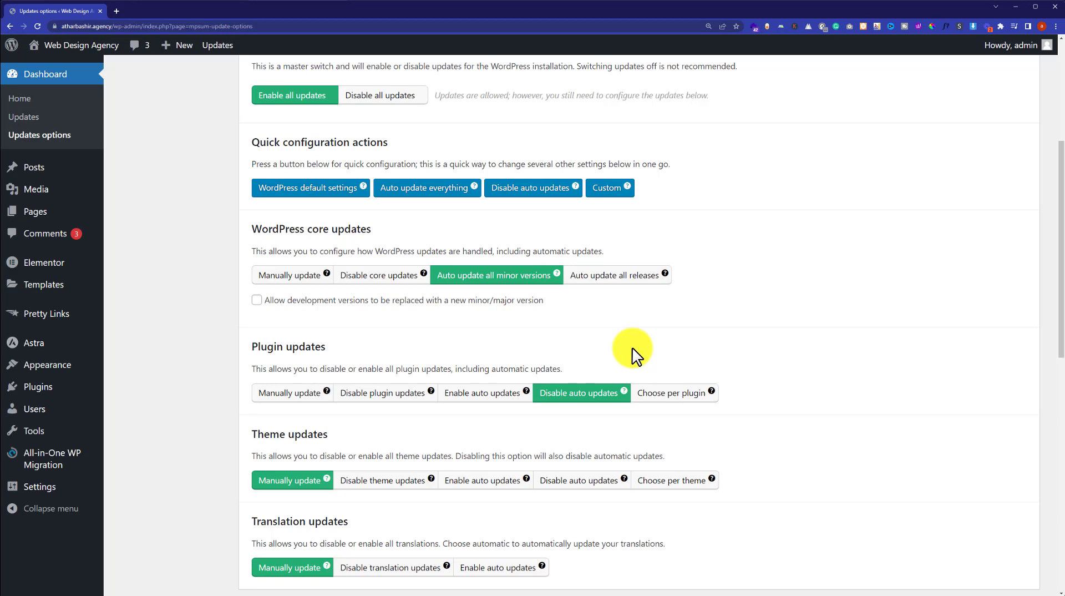
pyautogui.scroll(-3, 633, 353)
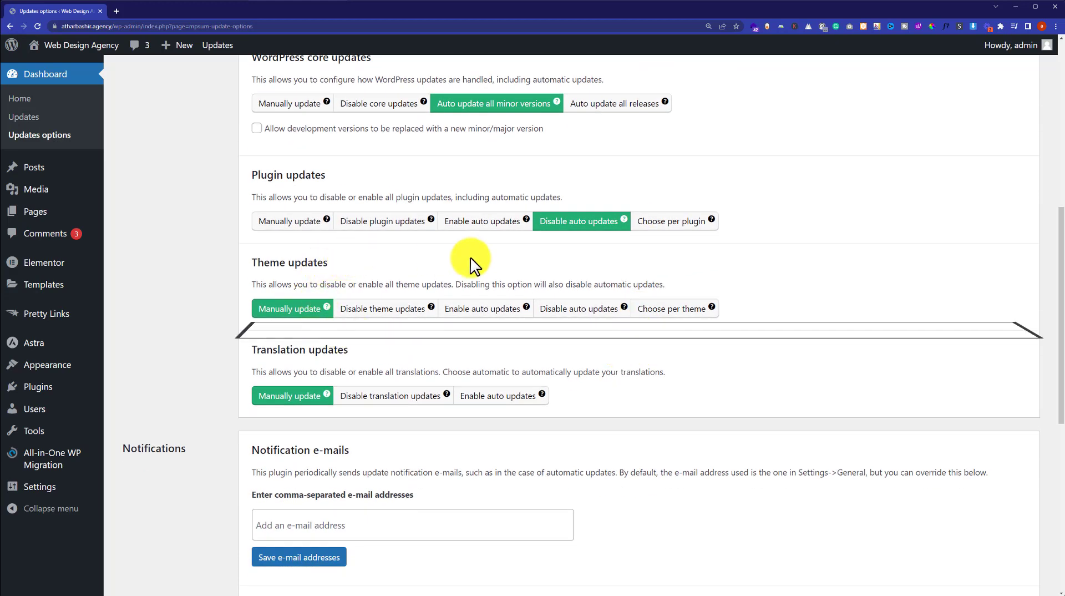
# Set Theme updates to Disable auto updates and review the notification e-mail settings.
pyautogui.click(595, 312)
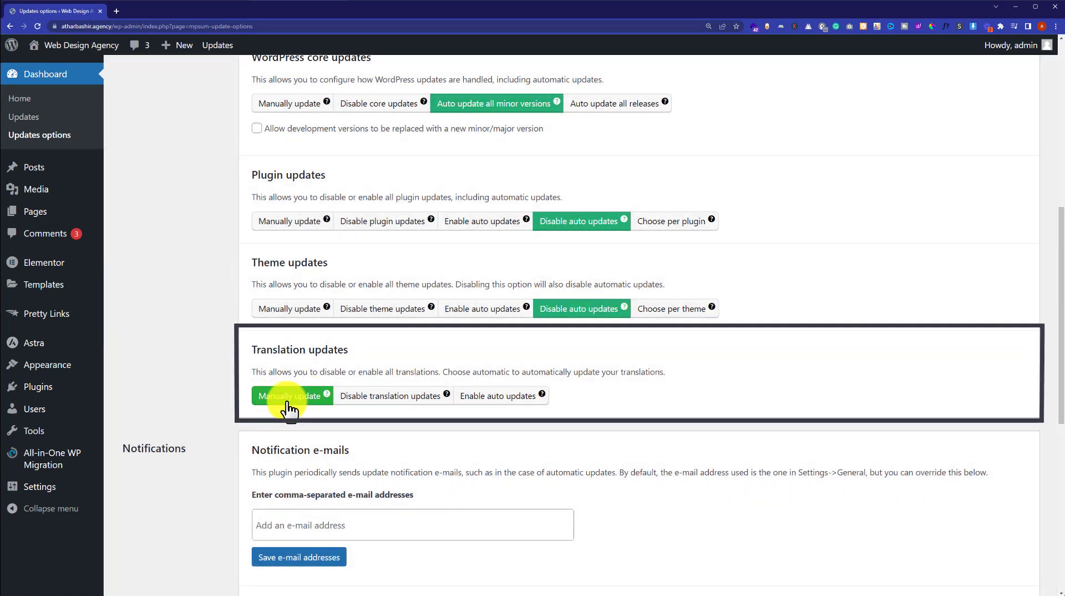
pyautogui.scroll(-1, 367, 409)
pyautogui.scroll(-2, 724, 344)
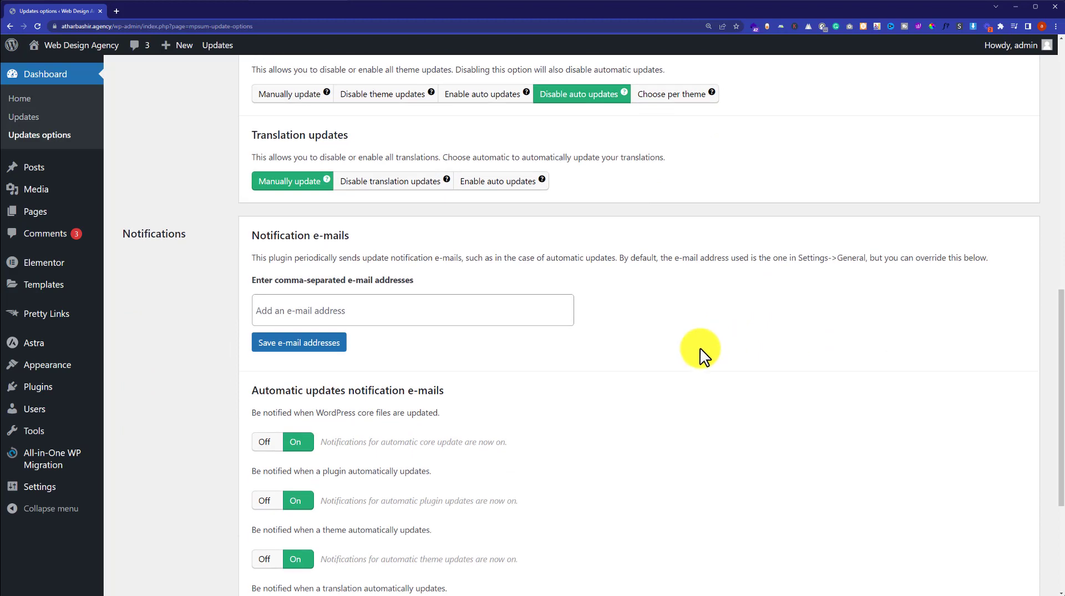
pyautogui.click(361, 309)
pyautogui.click(294, 345)
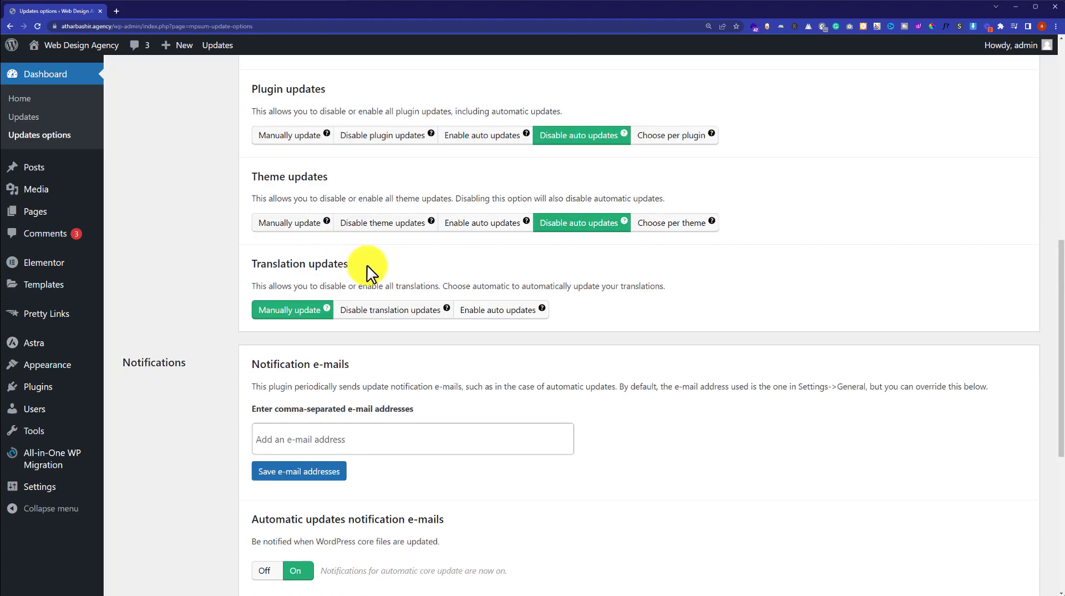
pyautogui.scroll(8, 367, 264)
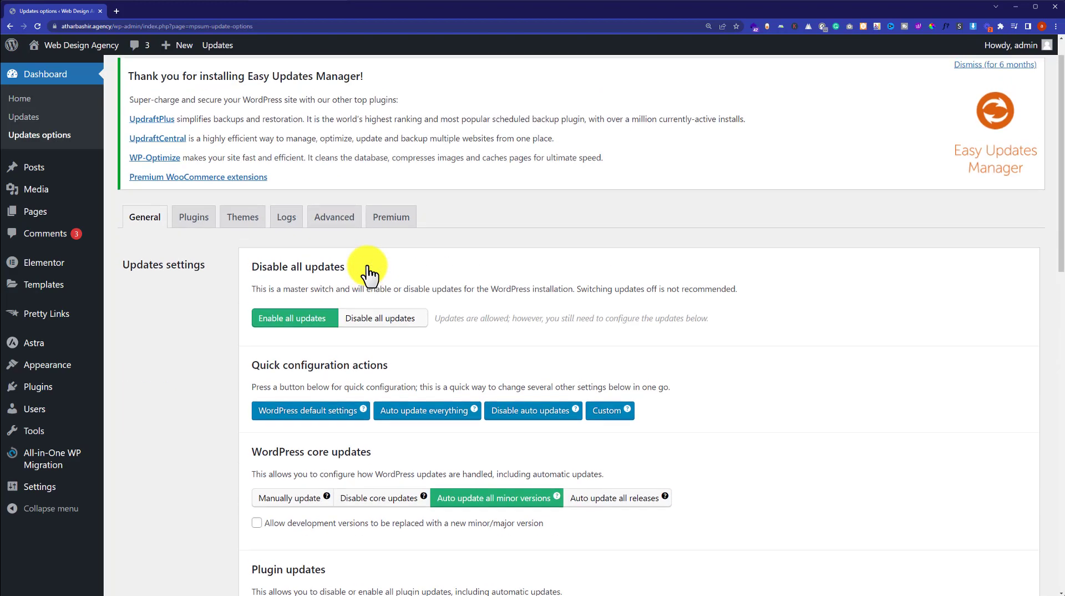
# Open the Easy Updates Manager Logs tab, showing no logged items.
pyautogui.scroll(1, 367, 264)
pyautogui.click(287, 252)
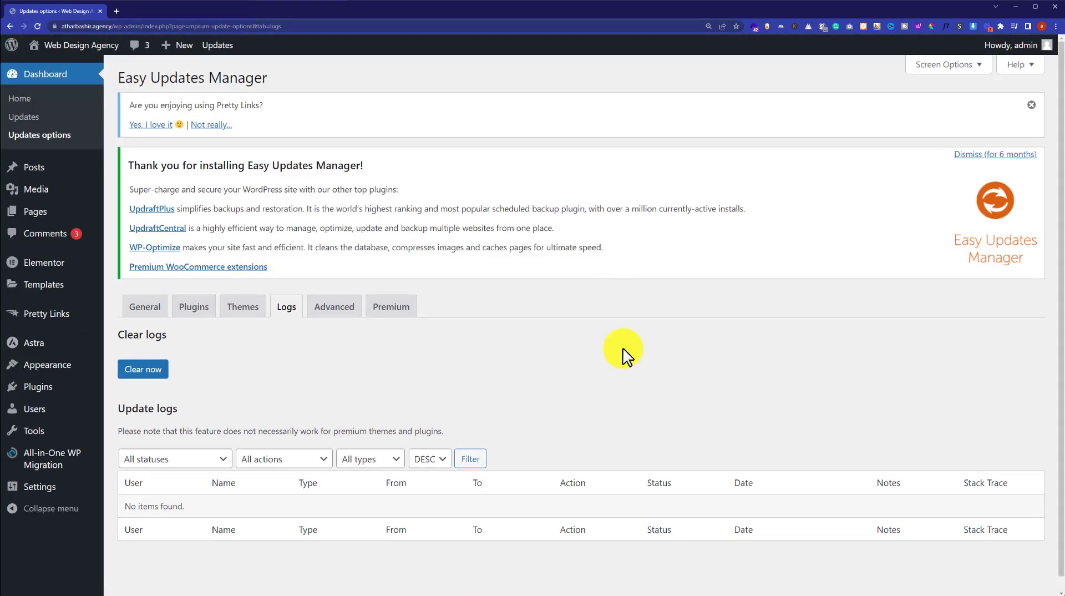
pyautogui.scroll(-1, 627, 357)
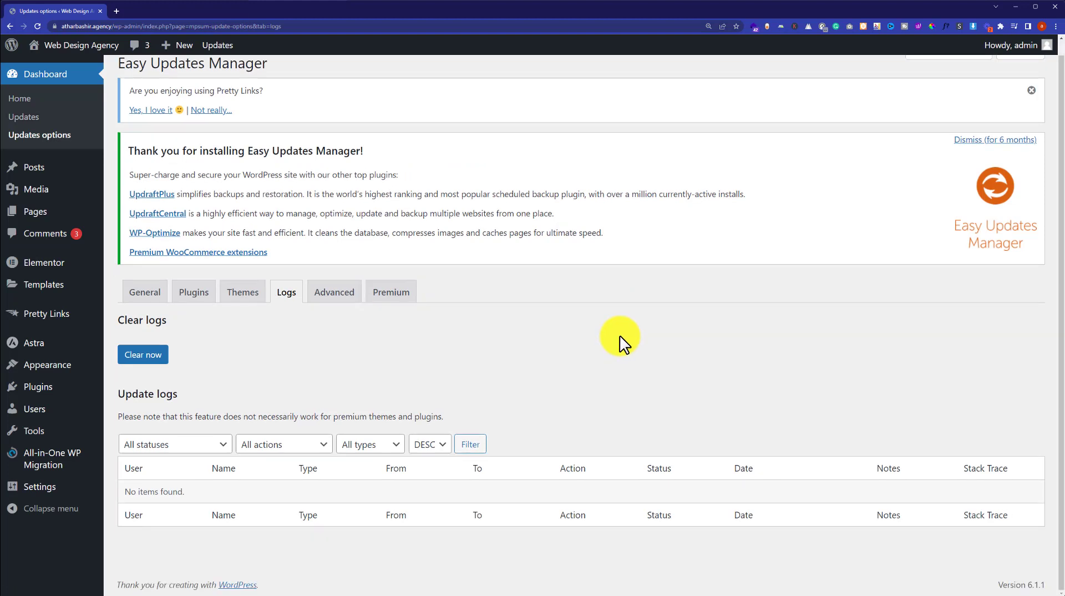